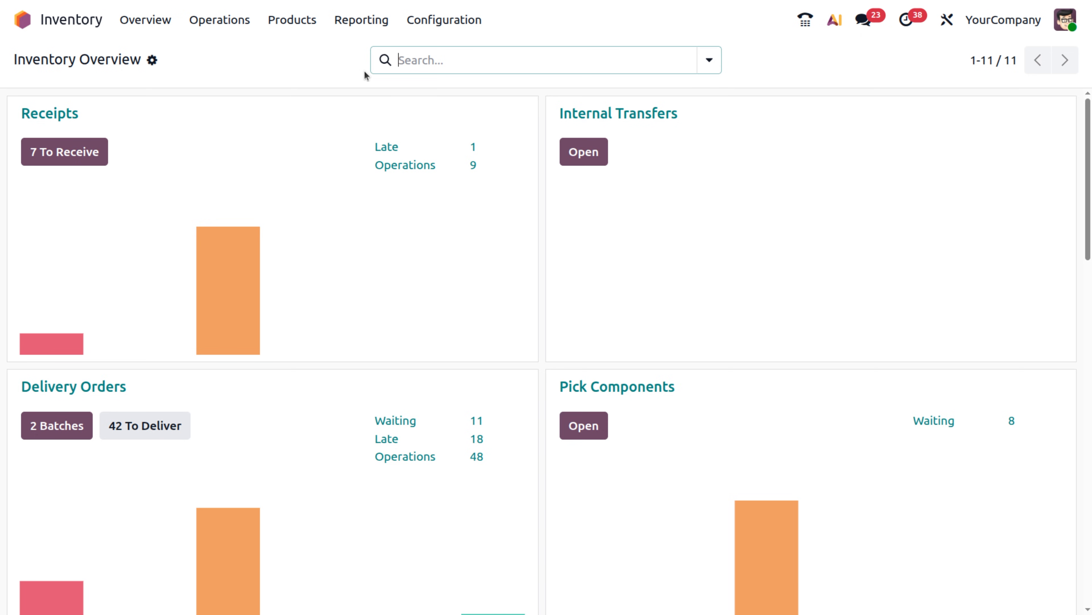
Open the Inventory settings and check the month choices for the annual inventory date.
click(432, 28)
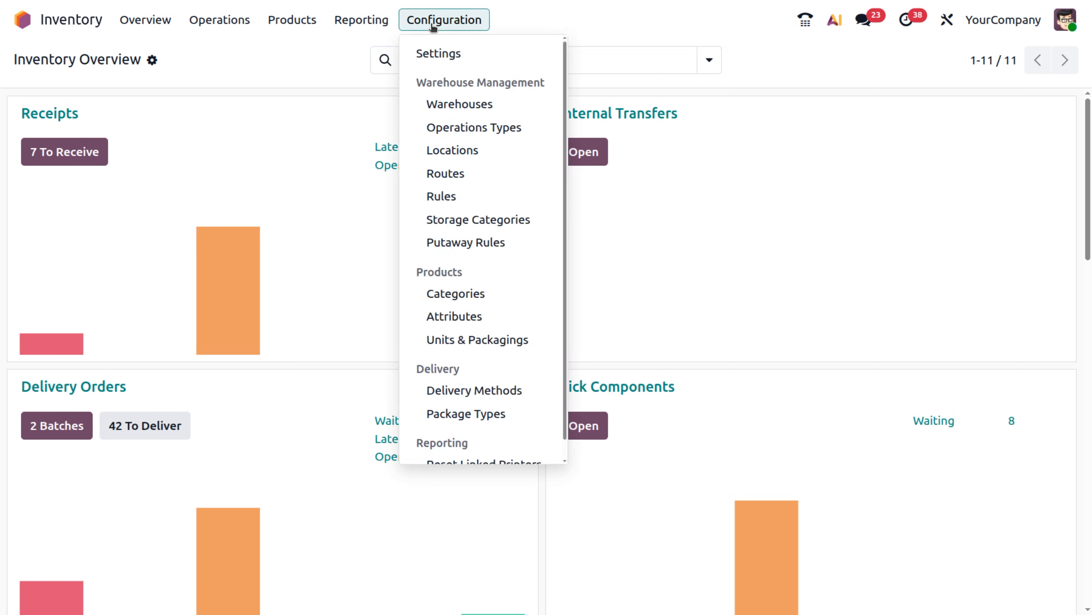
click(435, 60)
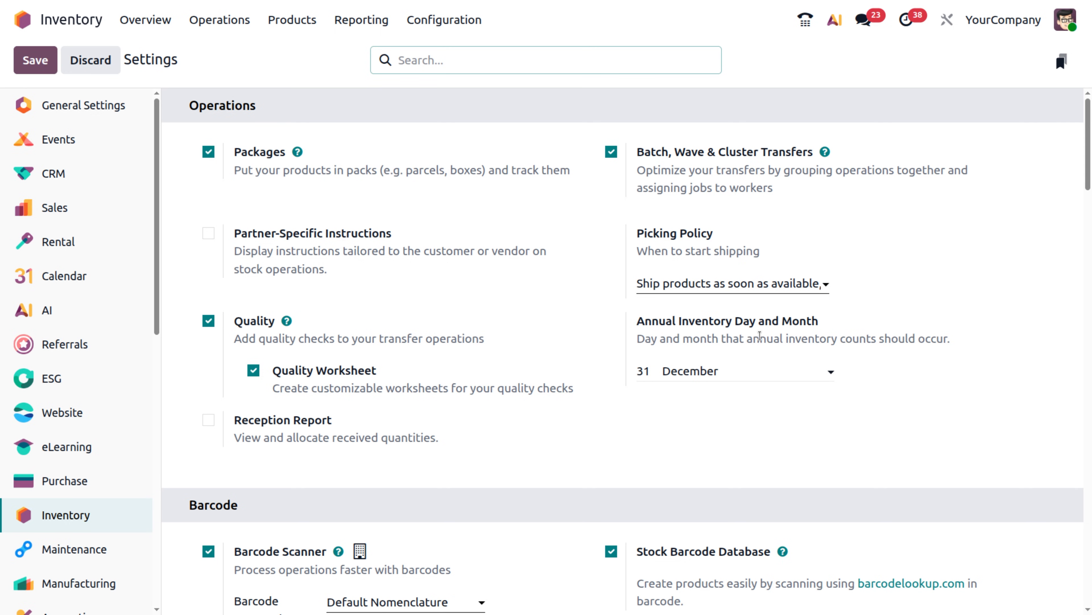
click(730, 379)
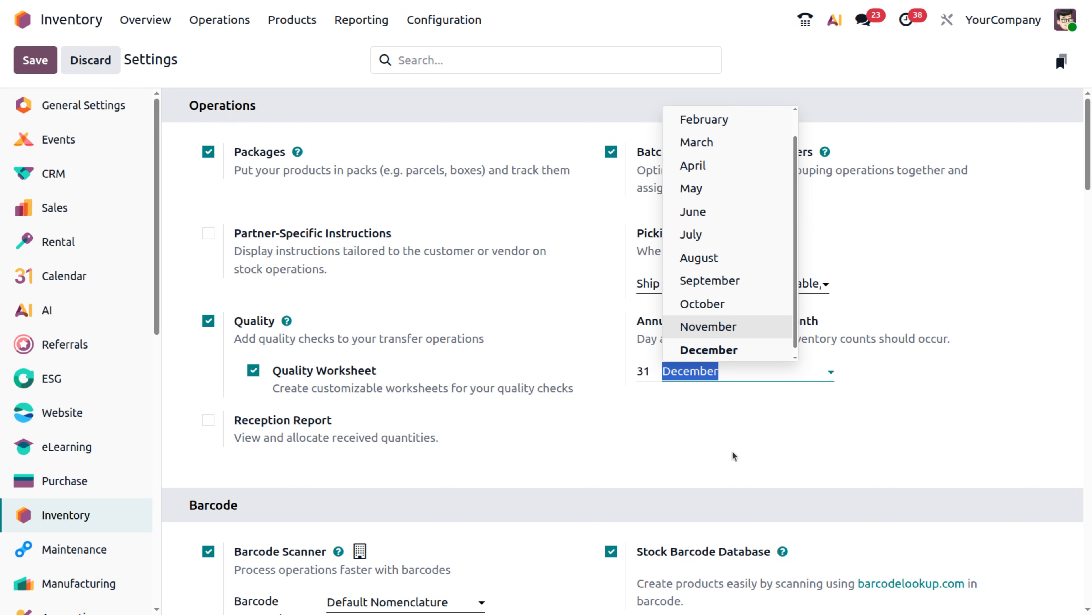
click(741, 387)
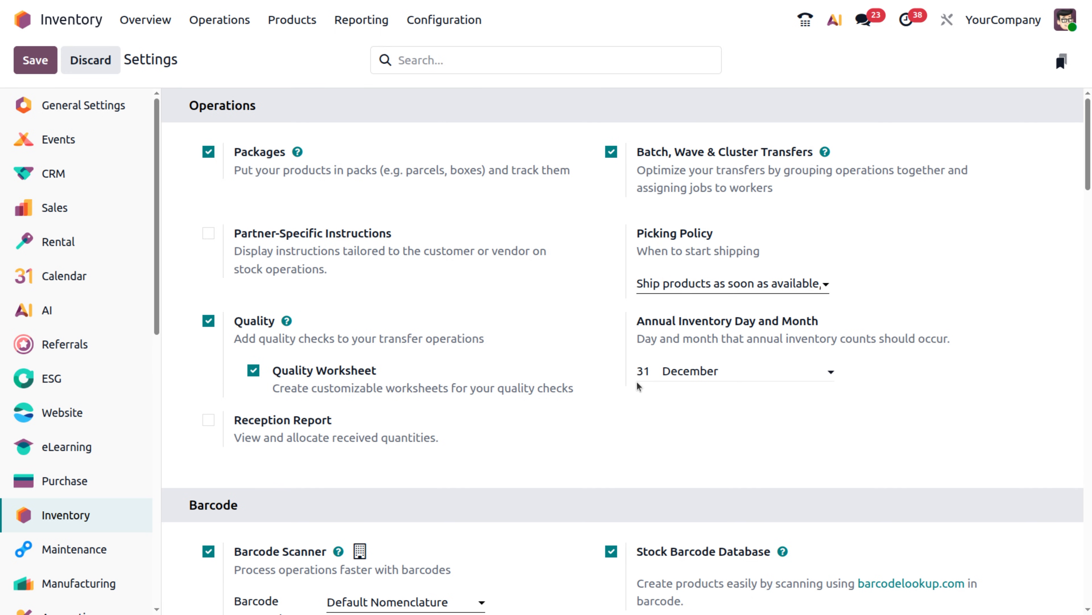
Review the Storage Locations option in the Warehouse settings and open the list of locations.
scroll(479, 398, down, 15)
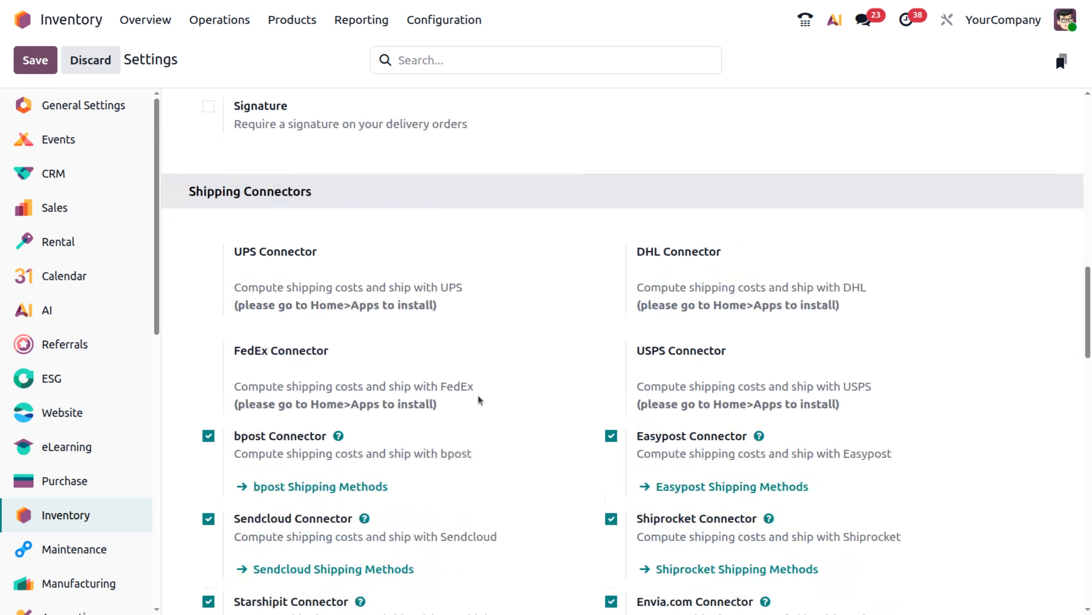
scroll(479, 399, down, 8)
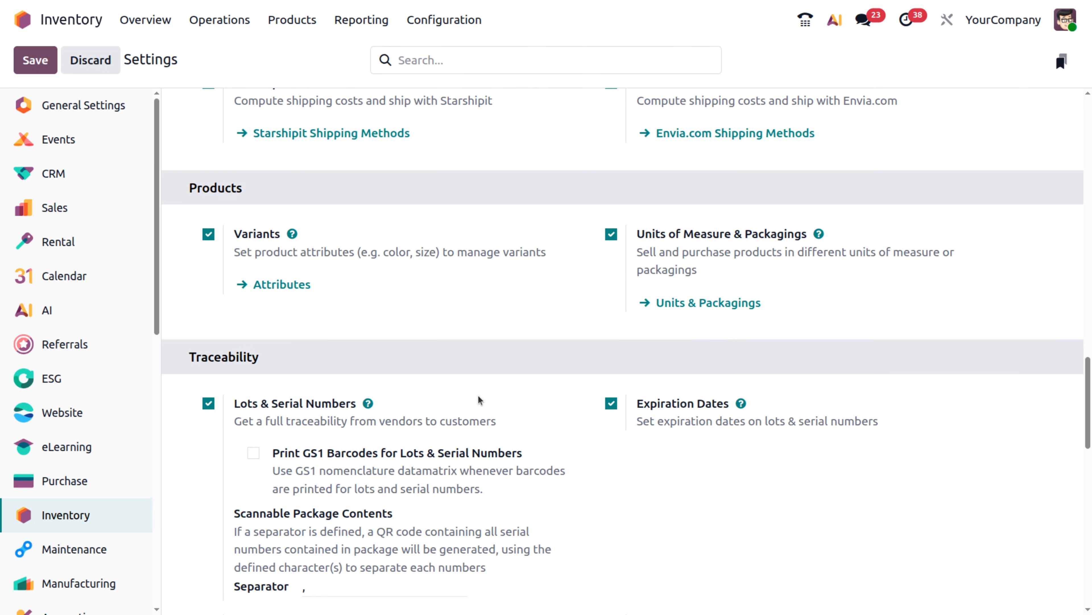
scroll(480, 400, down, 10)
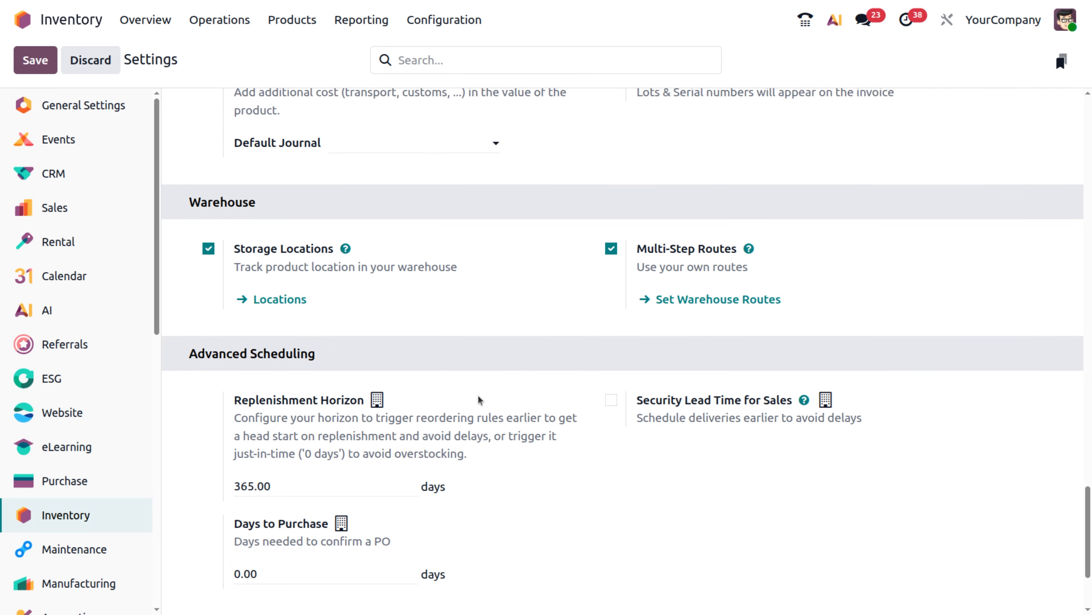
scroll(480, 400, down, 1)
mouse_move(300, 219)
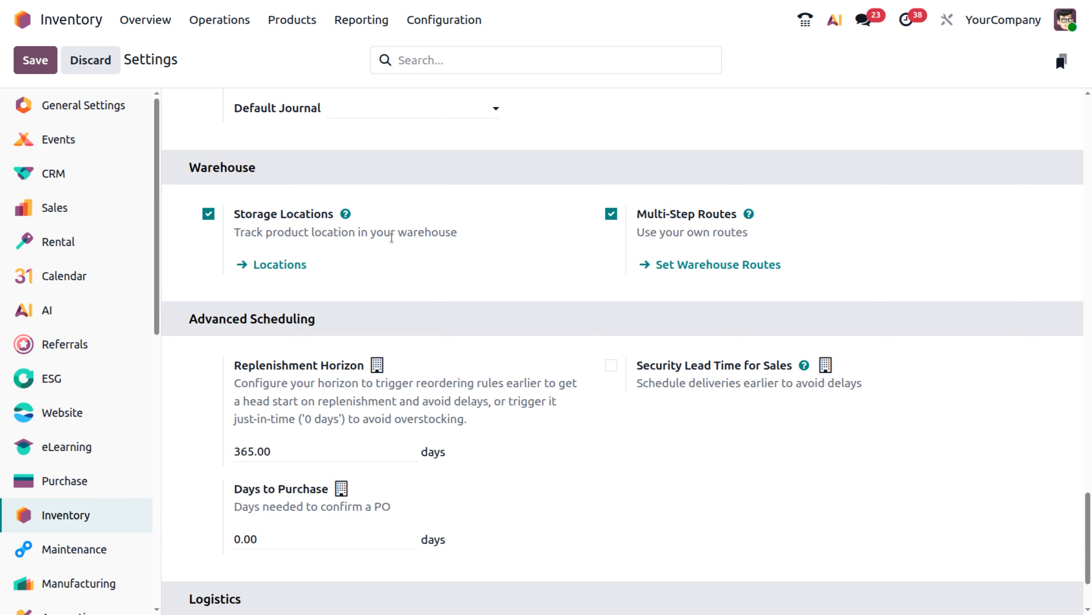
mouse_move(392, 237)
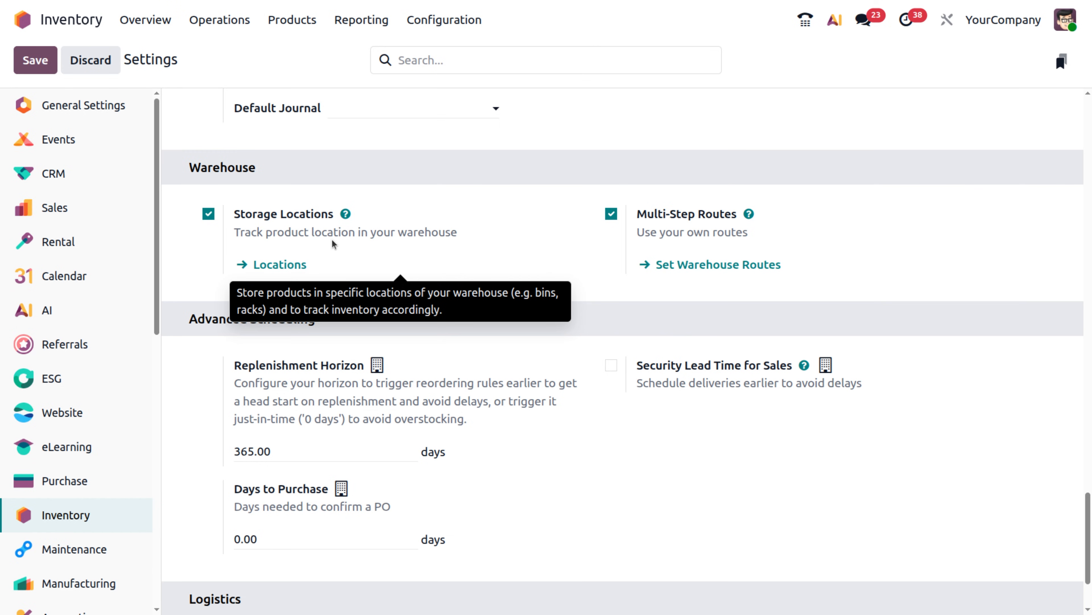
click(280, 264)
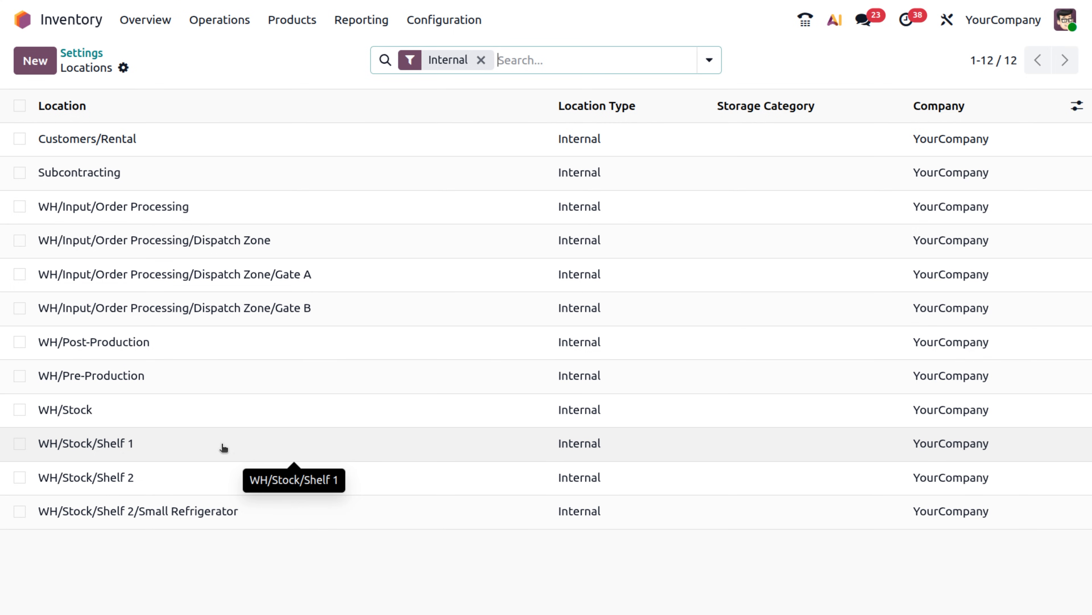
Set the inventory frequency of location WH/Stock/Shelf 1 to 7 days and save the record.
click(223, 445)
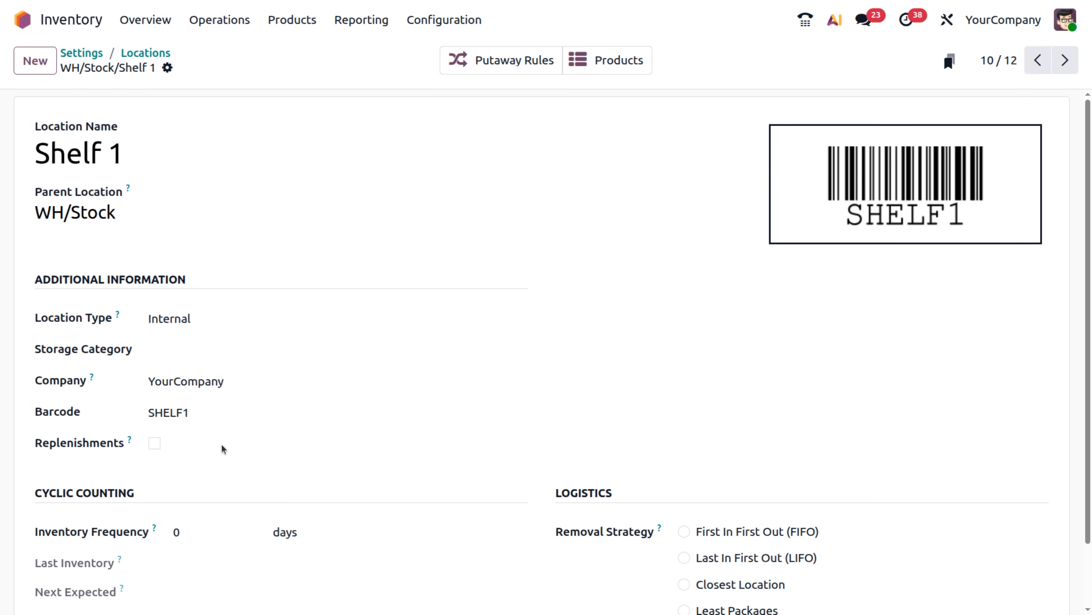
scroll(222, 447, down, 2)
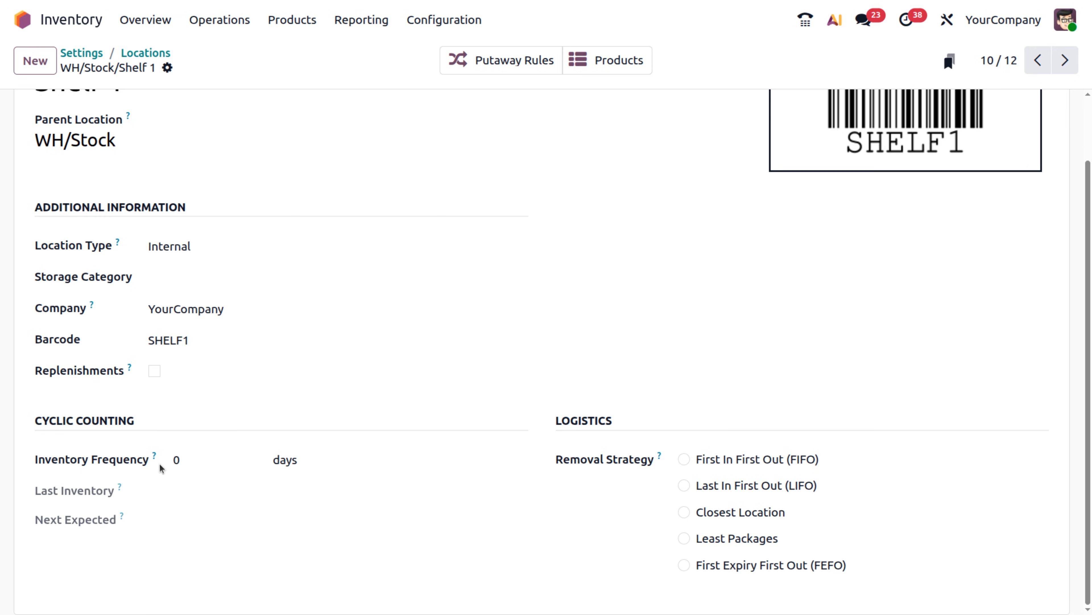
click(191, 461)
scroll(191, 461, up, 2)
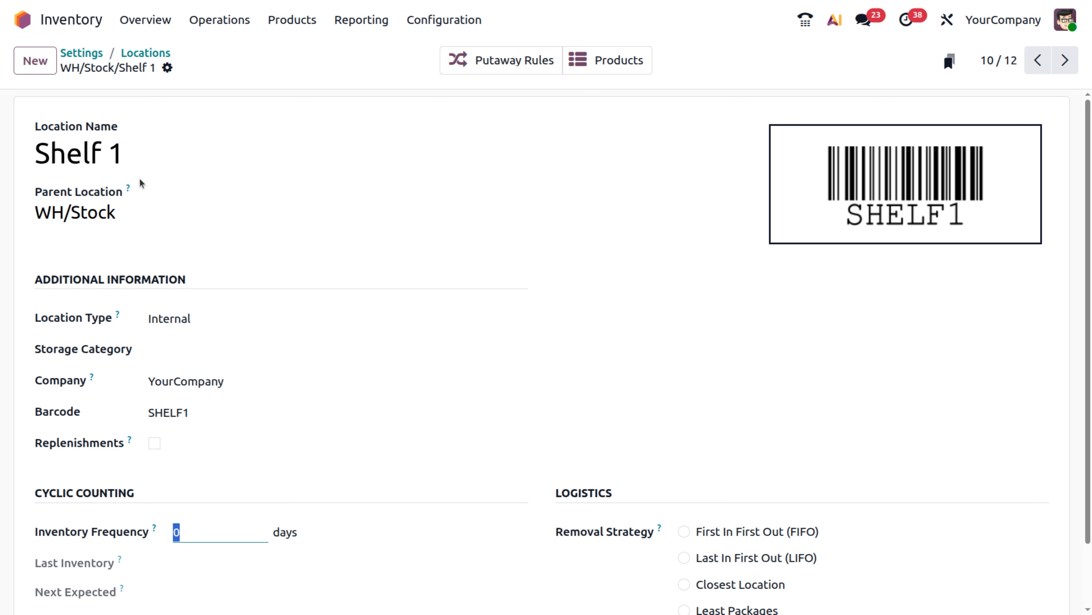
scroll(322, 305, down, 2)
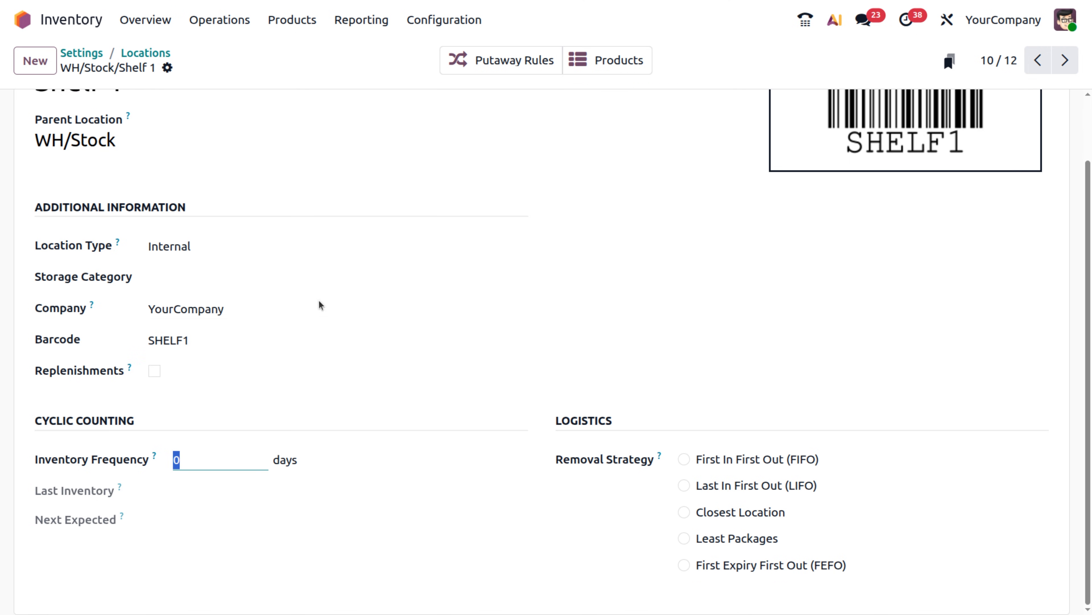
click(187, 457)
key(BackSpace)
text(7)
click(210, 487)
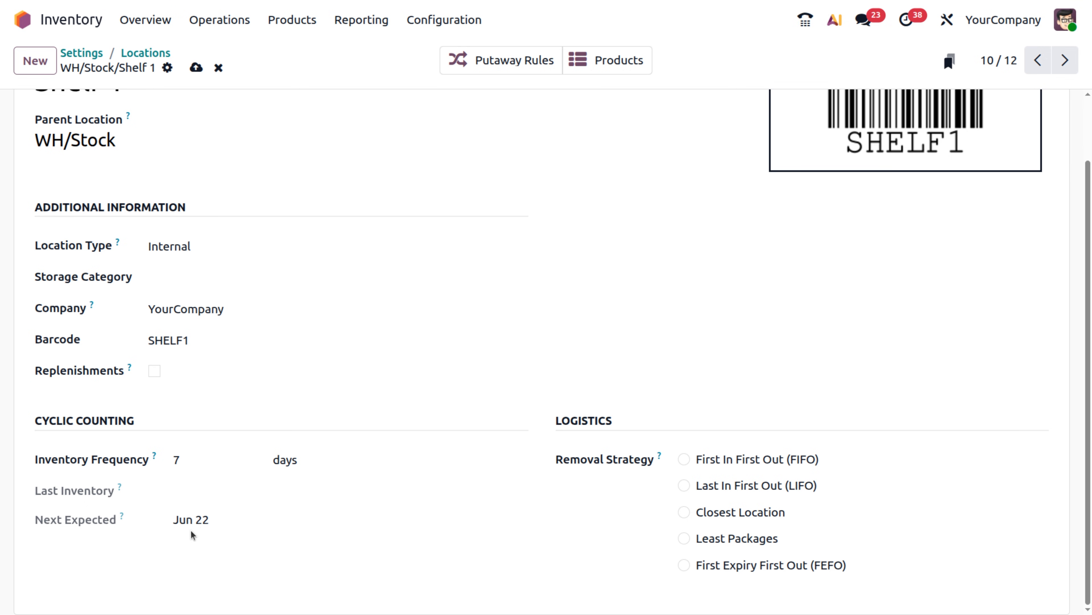
click(194, 69)
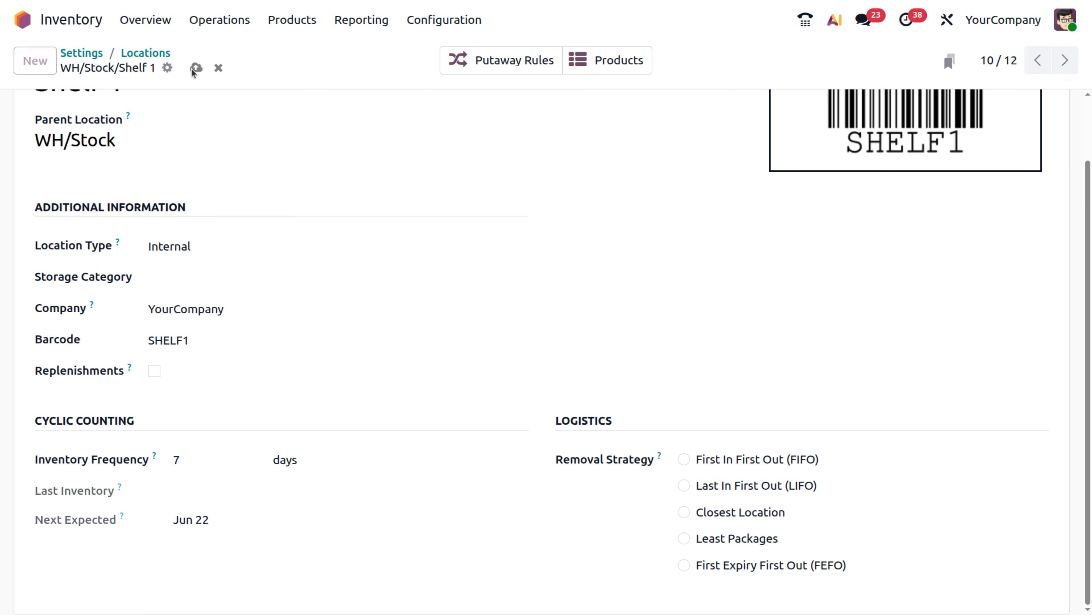
Set the inventory frequency of location WH/Stock/Shelf 2 to 30 days and save the record.
click(153, 53)
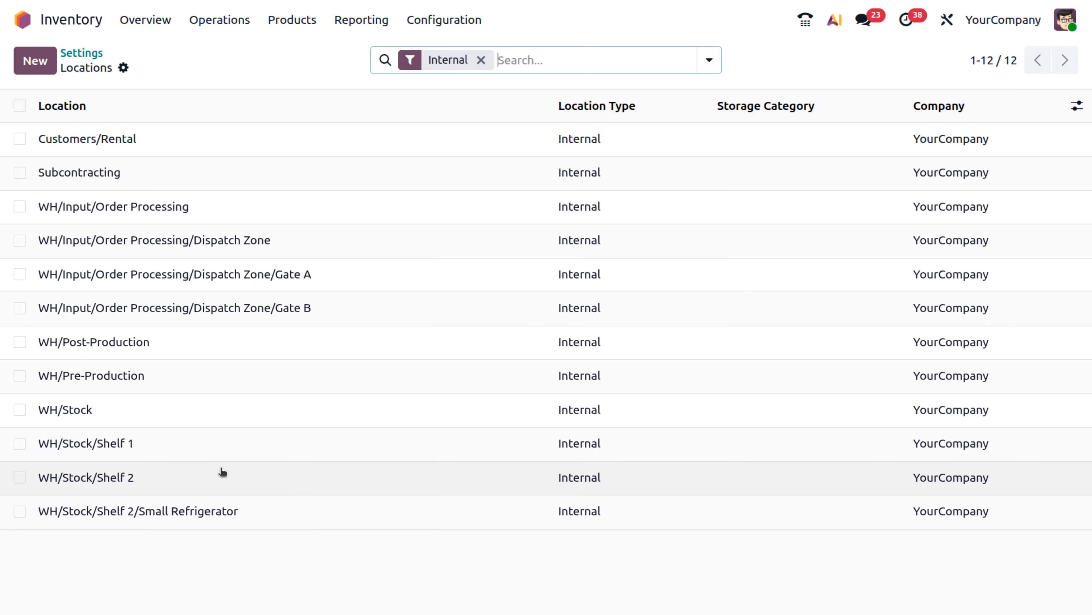
click(220, 472)
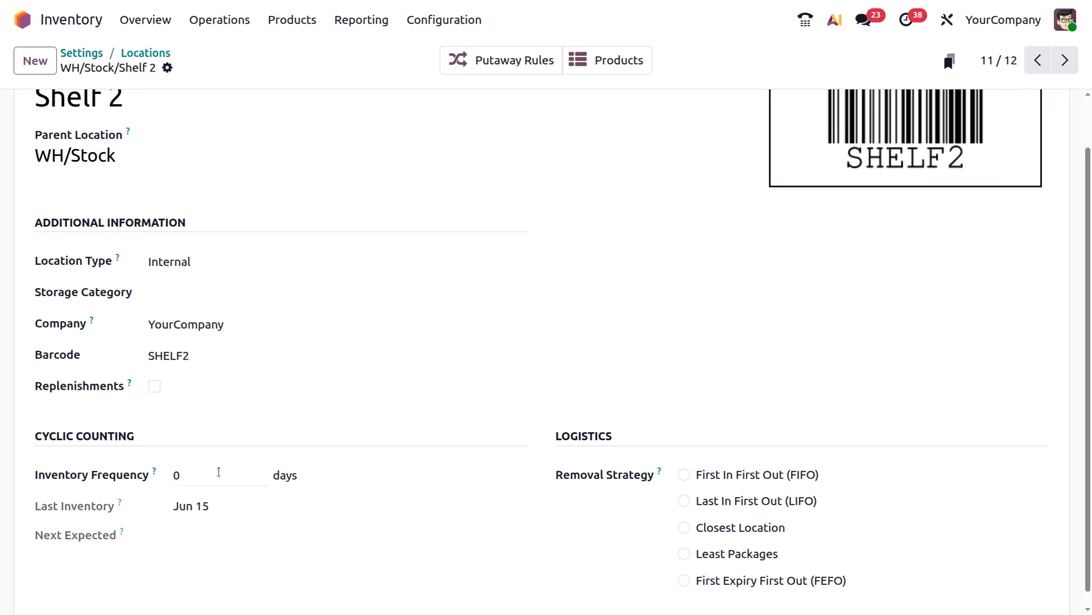
click(196, 473)
text(1)
key(BackSpace)
text(30)
mouse_move(155, 474)
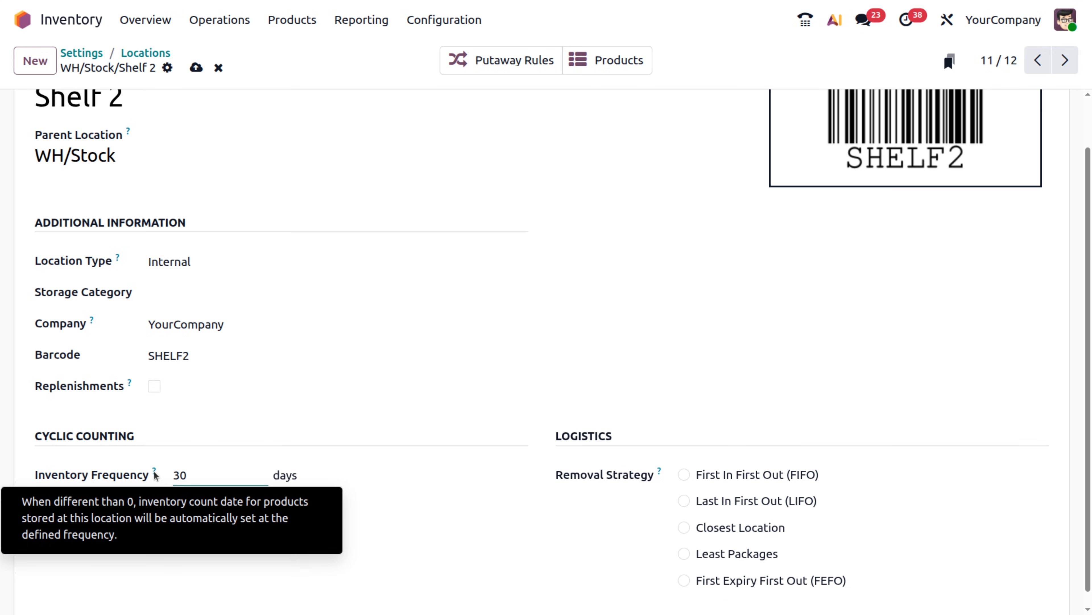
click(196, 67)
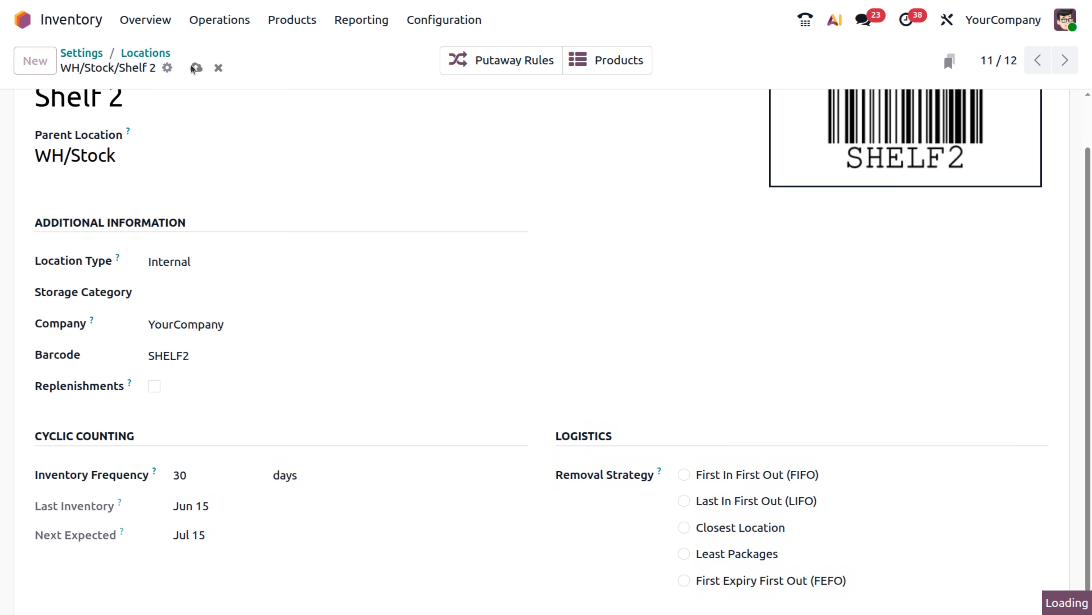
Open the Physical Inventory adjustments and group the records by location.
click(158, 53)
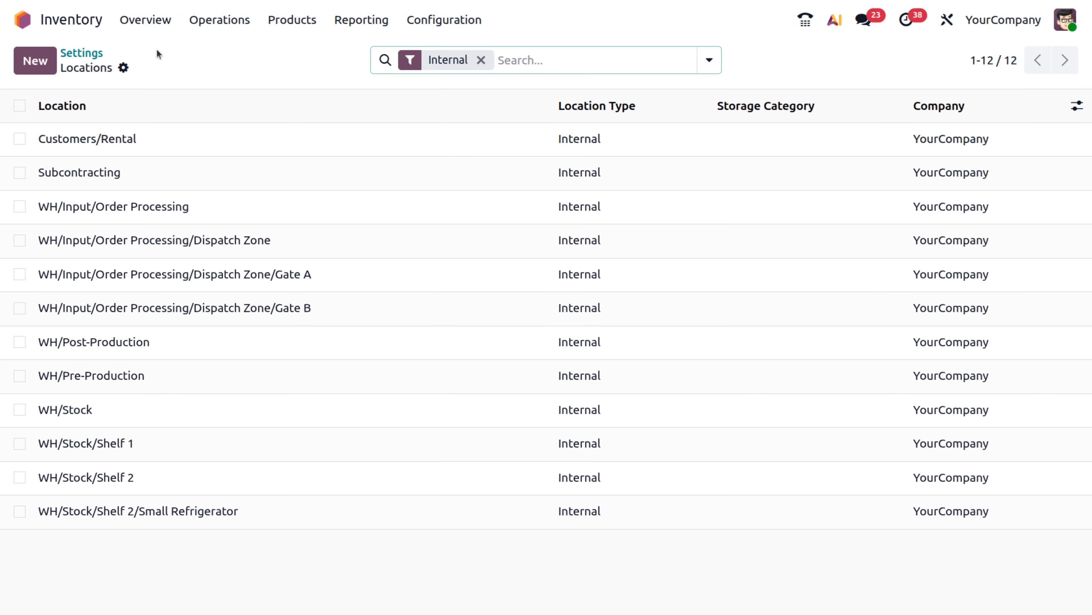
click(217, 20)
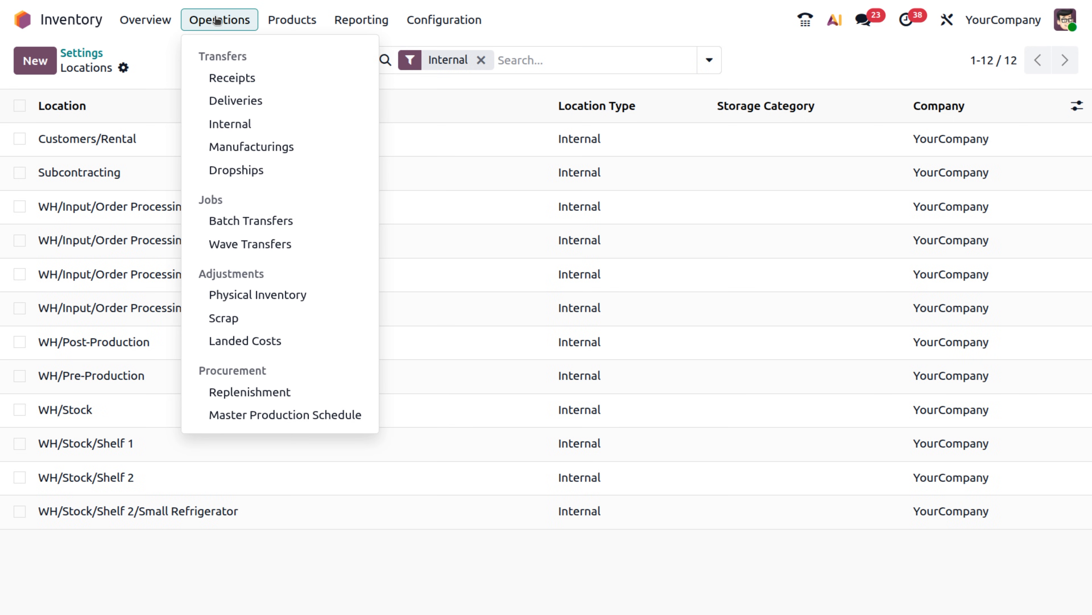
click(233, 297)
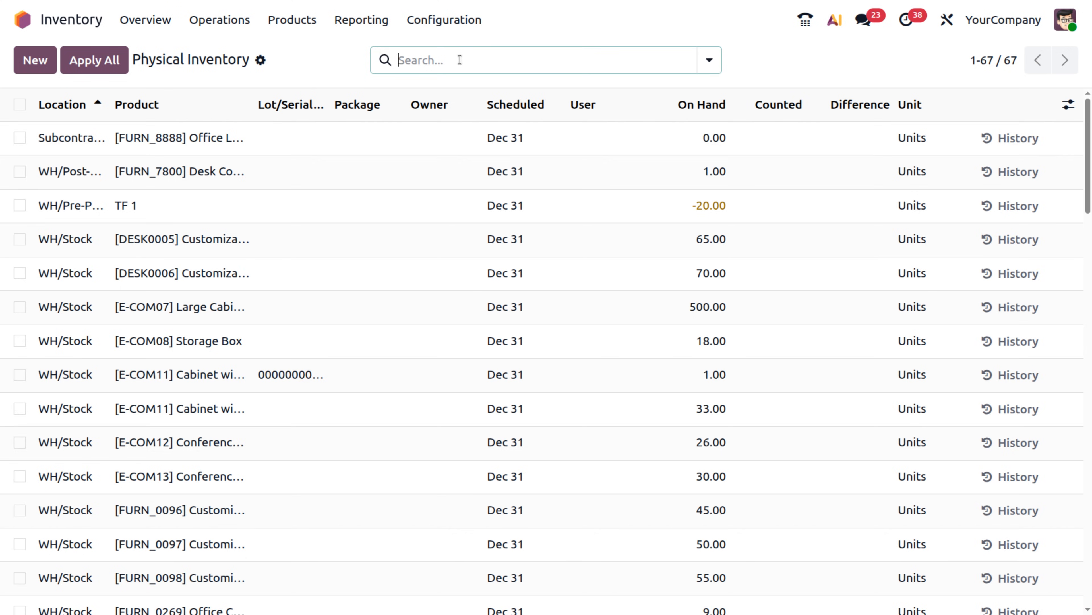
click(458, 60)
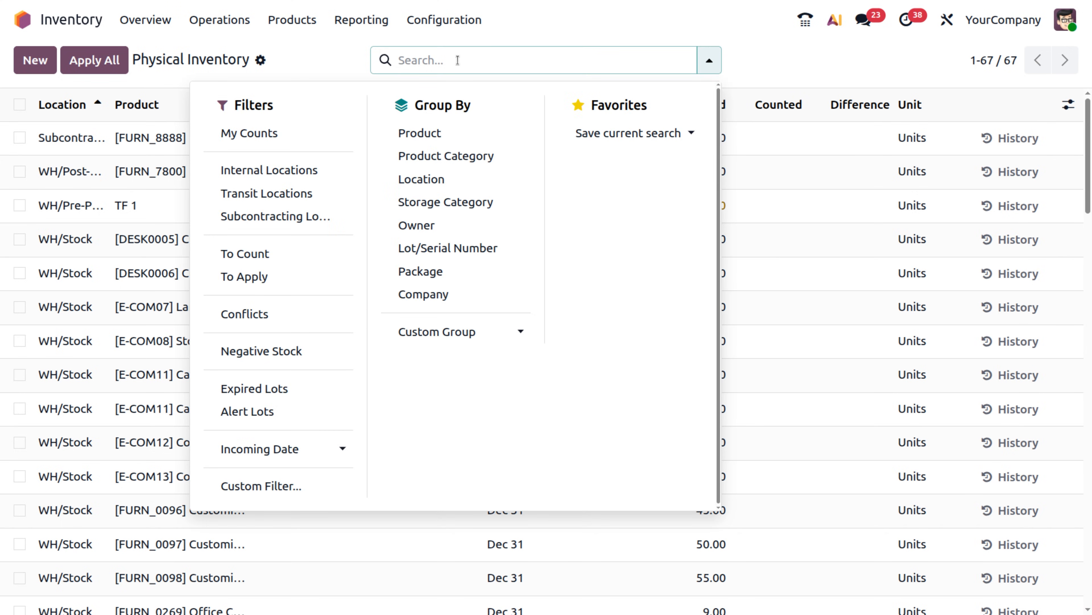
click(428, 176)
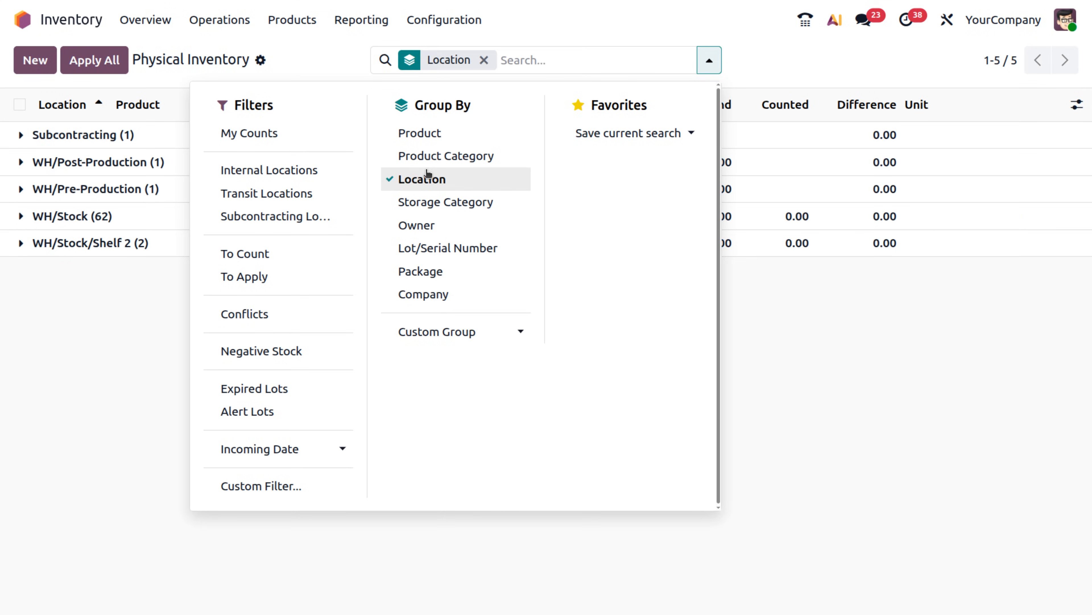
click(141, 345)
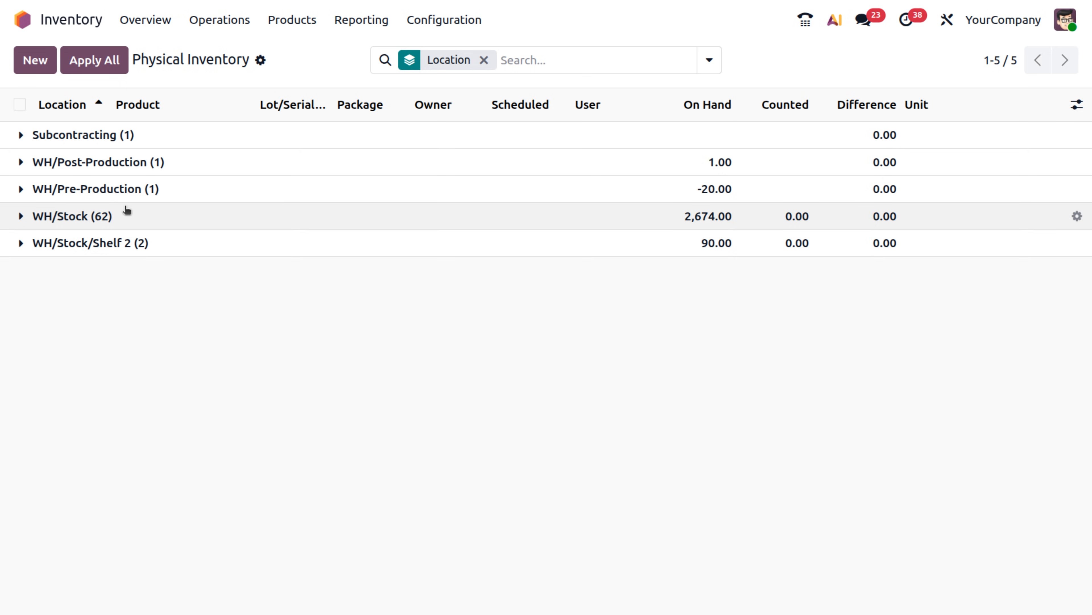
Expand the WH/Stock group and review the scheduled count dates of its products.
click(97, 218)
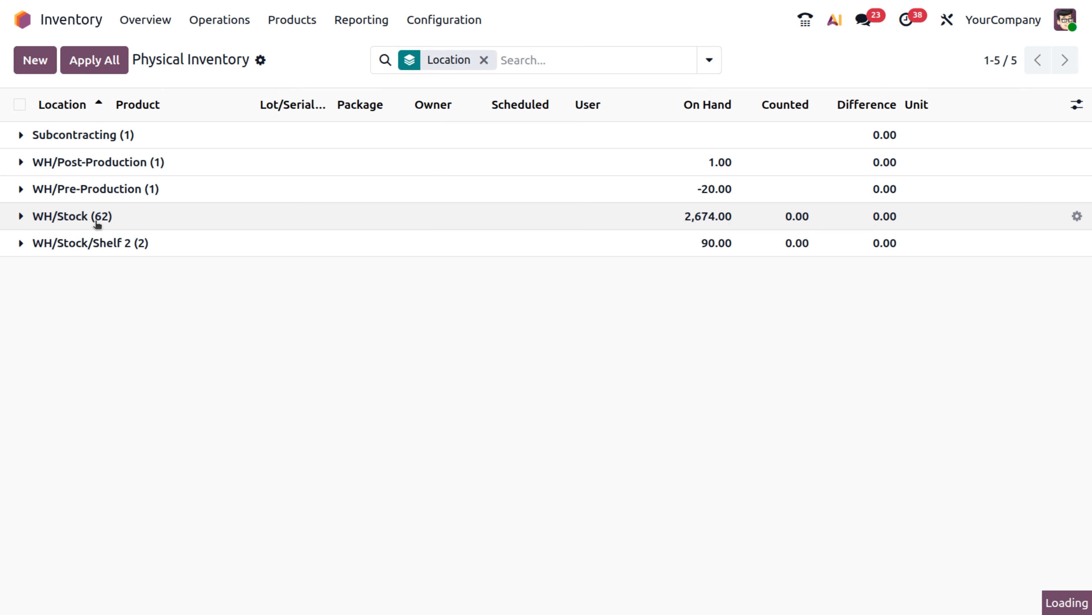
scroll(161, 378, down, 10)
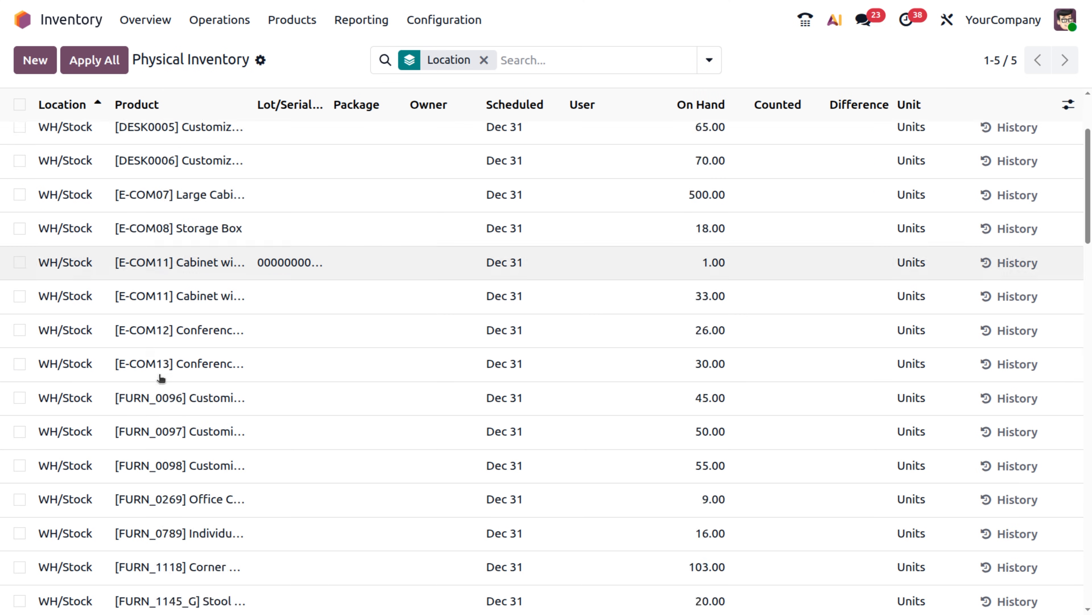
scroll(160, 379, up, 8)
scroll(160, 379, up, 3)
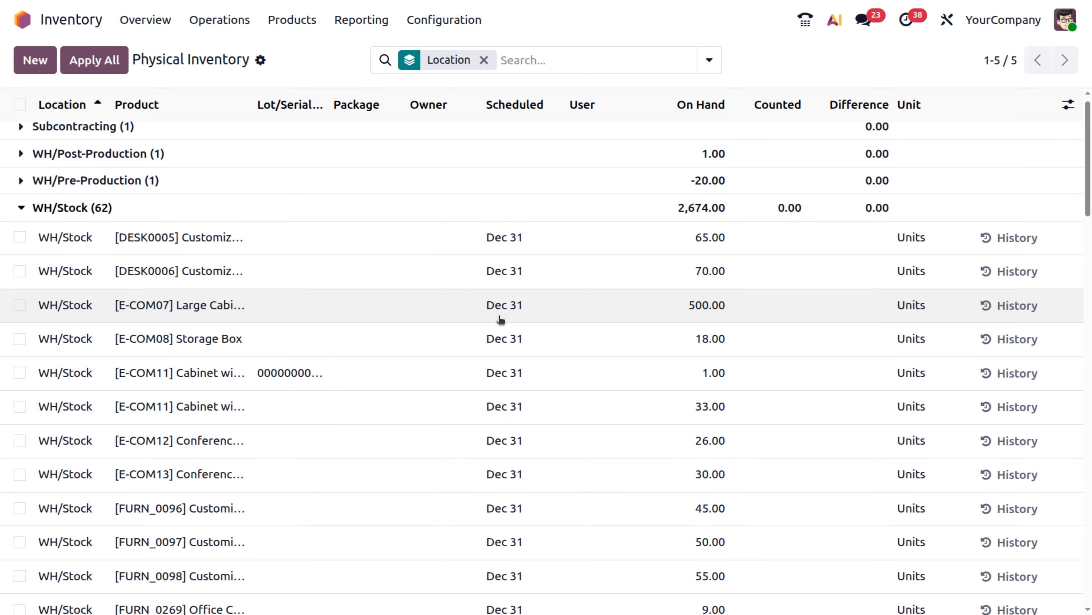
scroll(500, 318, down, 1)
scroll(500, 319, down, 8)
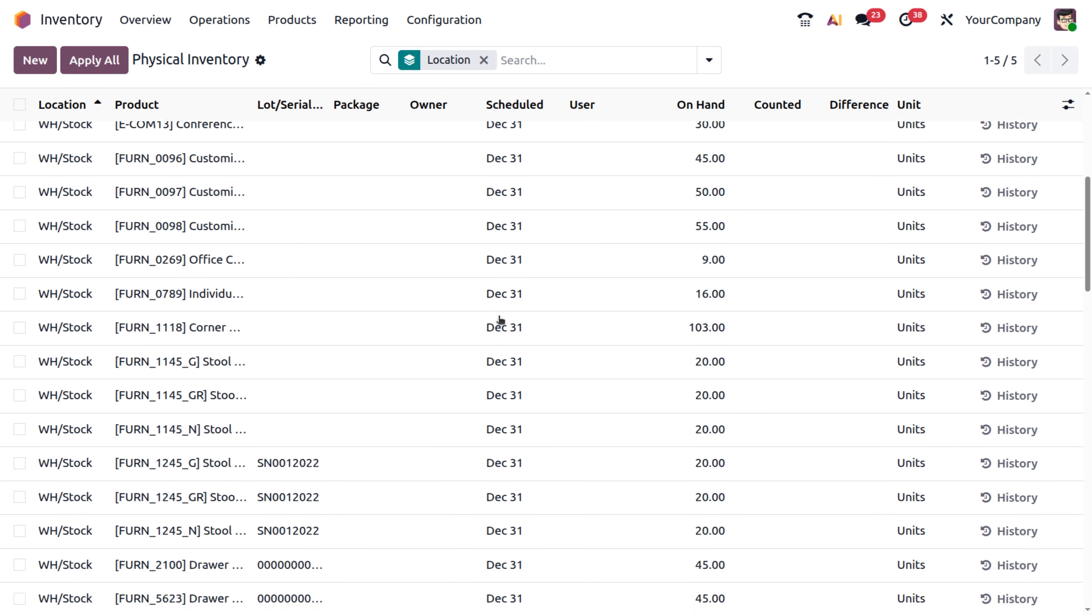
scroll(501, 318, up, 9)
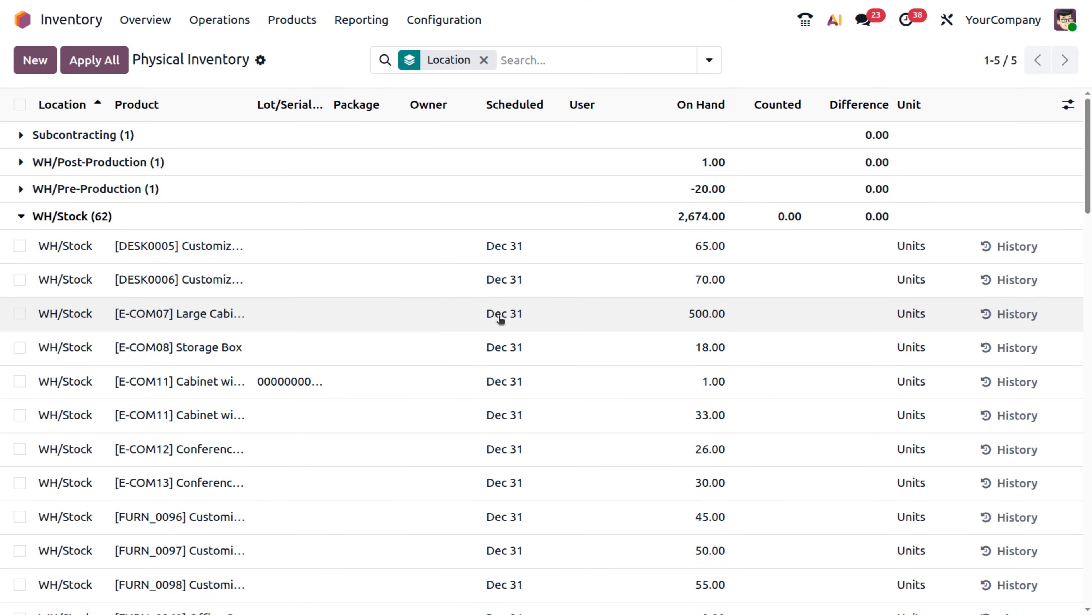
Request a count of products DESK0005 and DESK0006 in WH/Stock, assigned to the administrator user and scheduled for Jun 15.
click(19, 245)
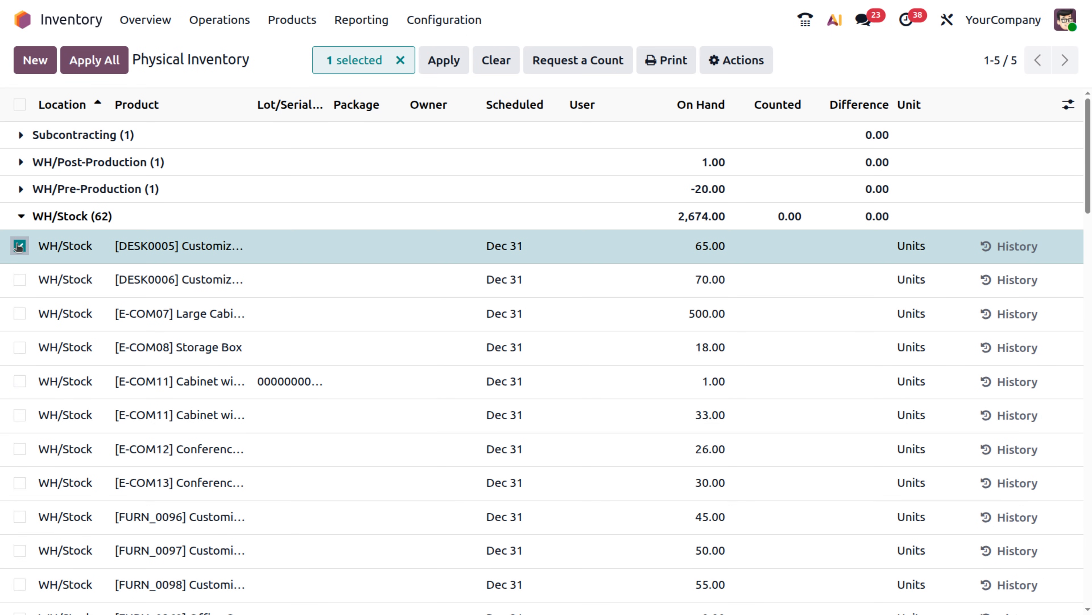
click(20, 280)
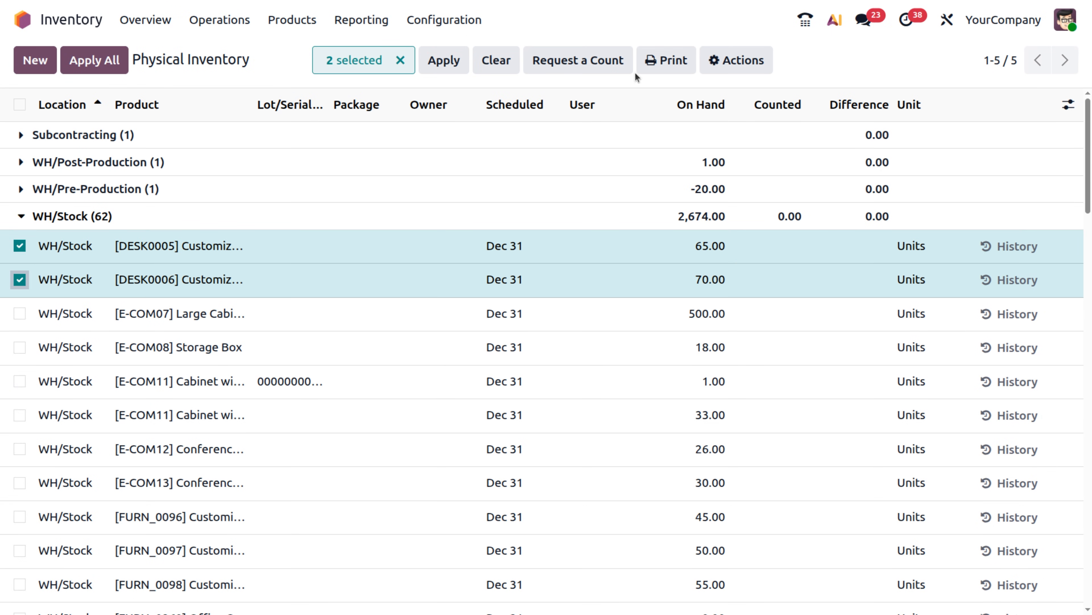
click(574, 61)
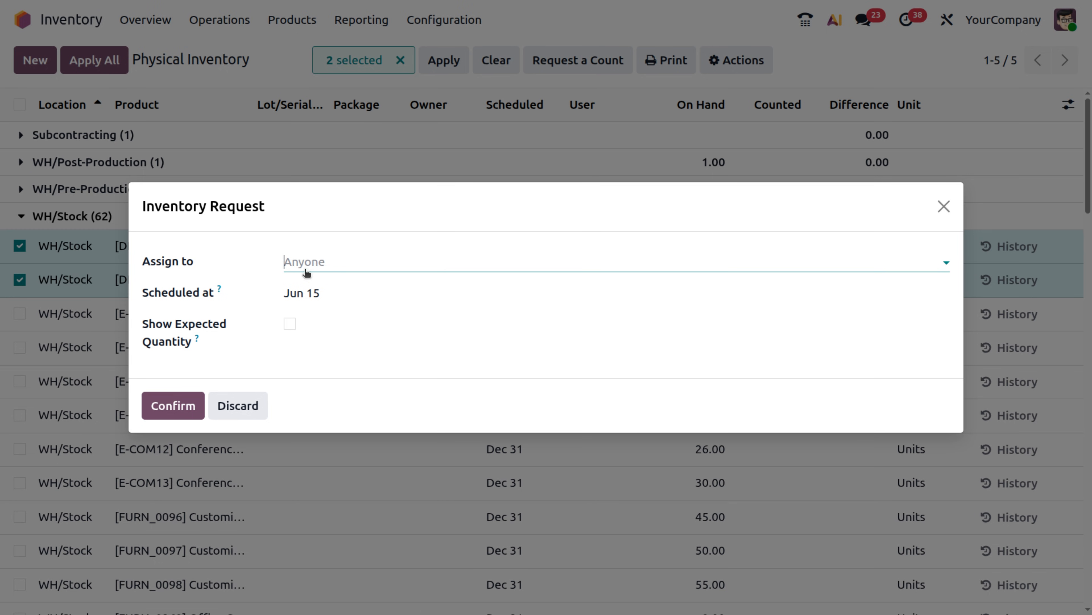
click(312, 263)
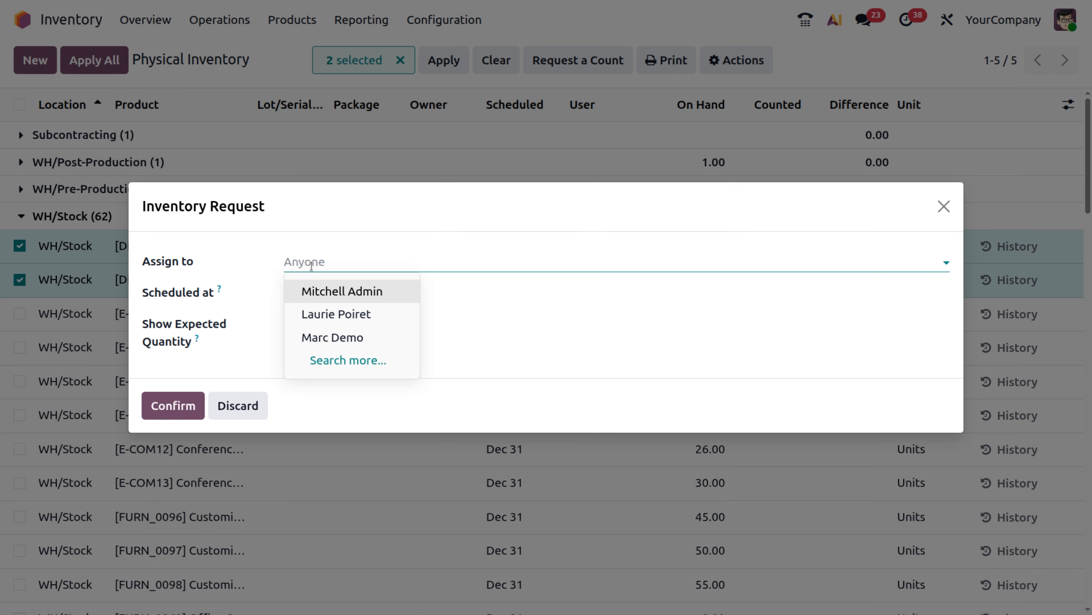
click(317, 291)
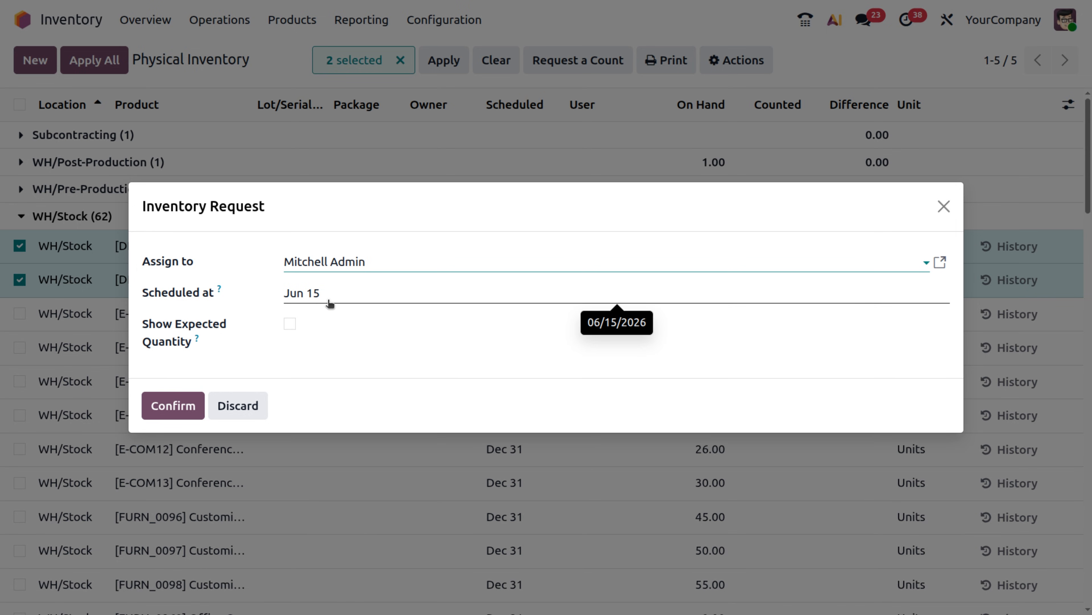
click(163, 411)
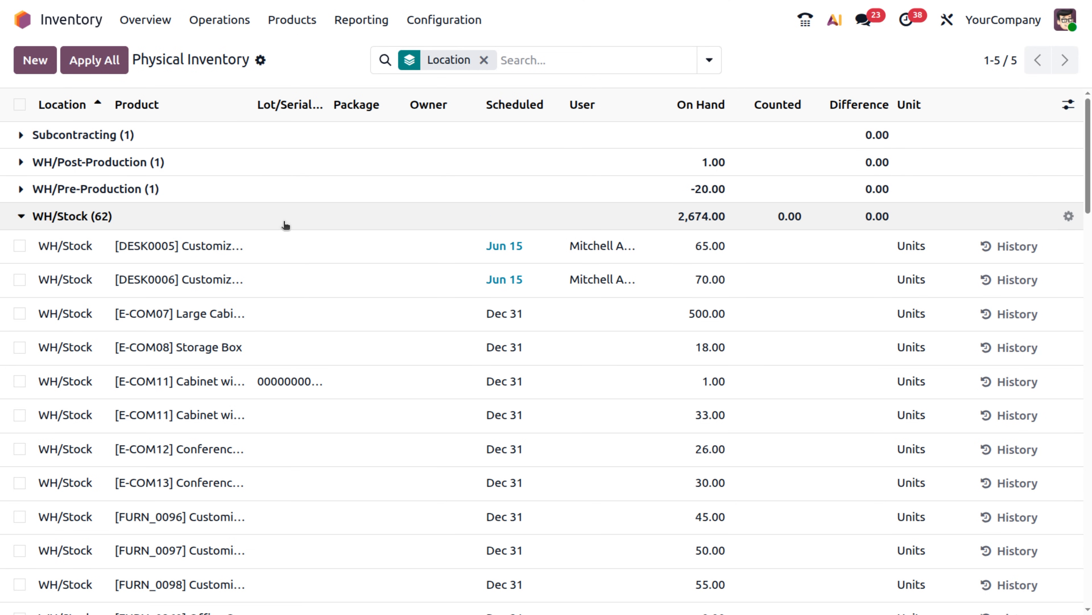
scroll(305, 274, down, 10)
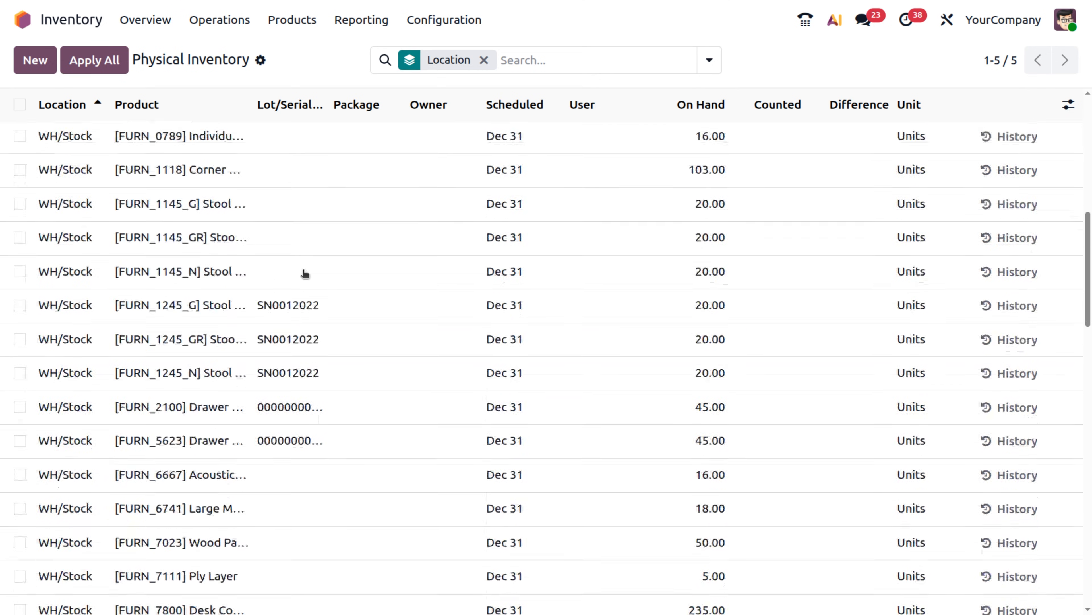
scroll(305, 273, down, 20)
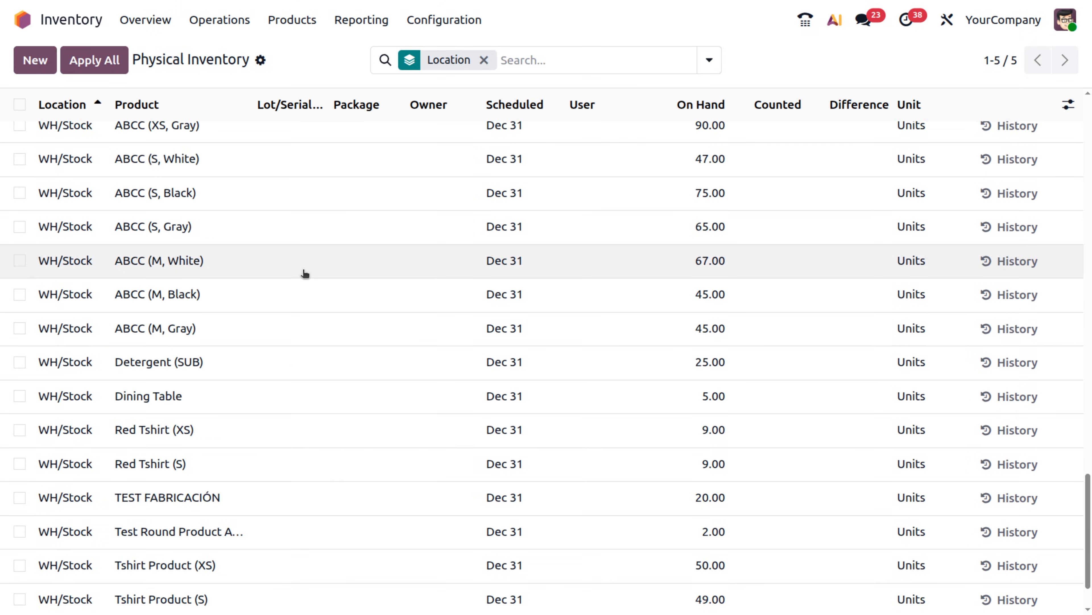
scroll(305, 273, down, 2)
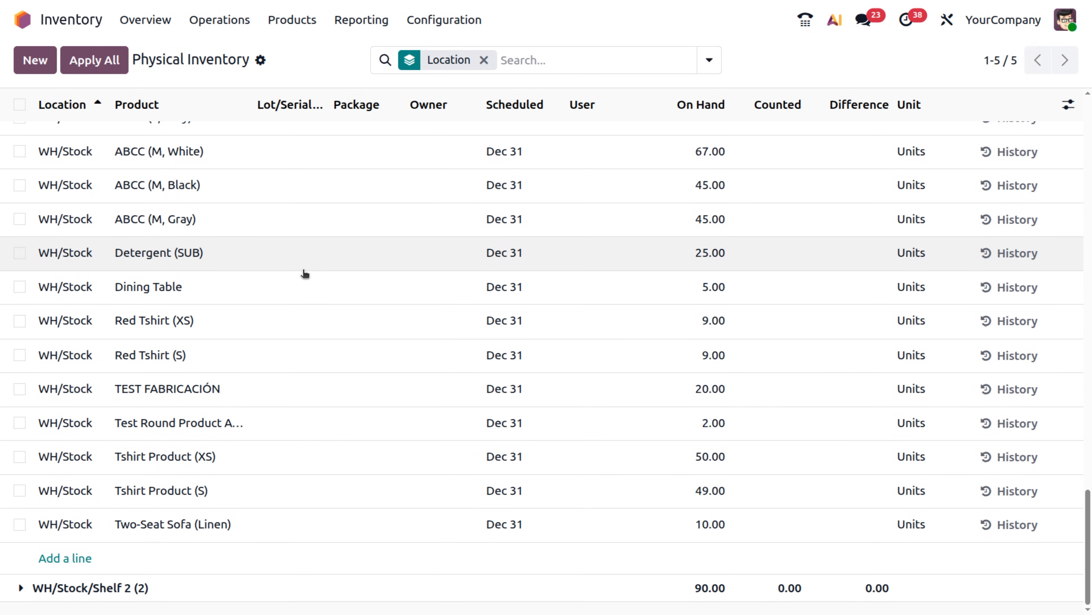
scroll(305, 273, up, 20)
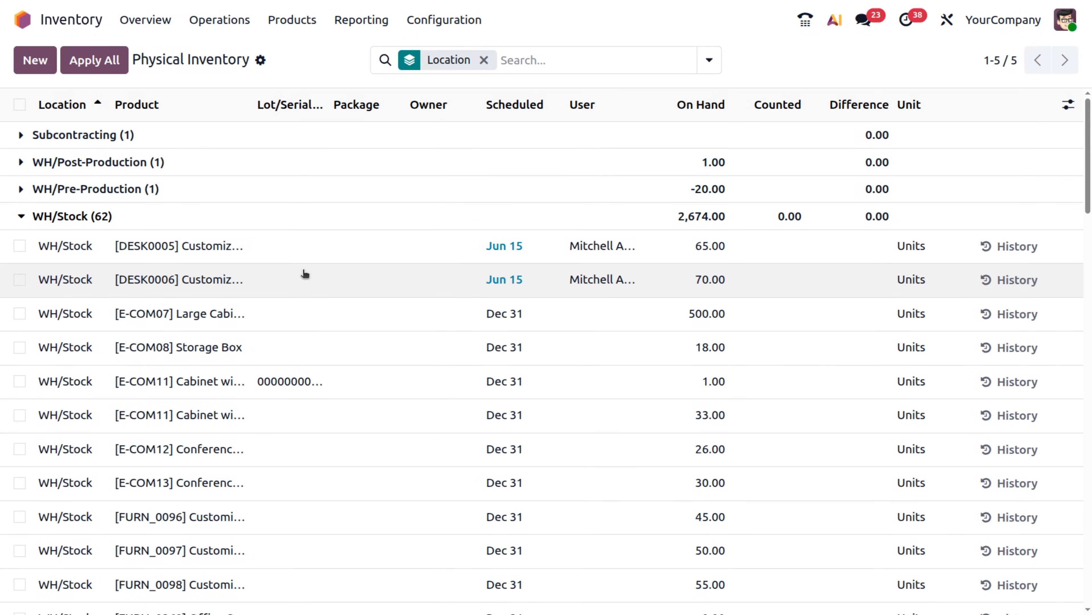